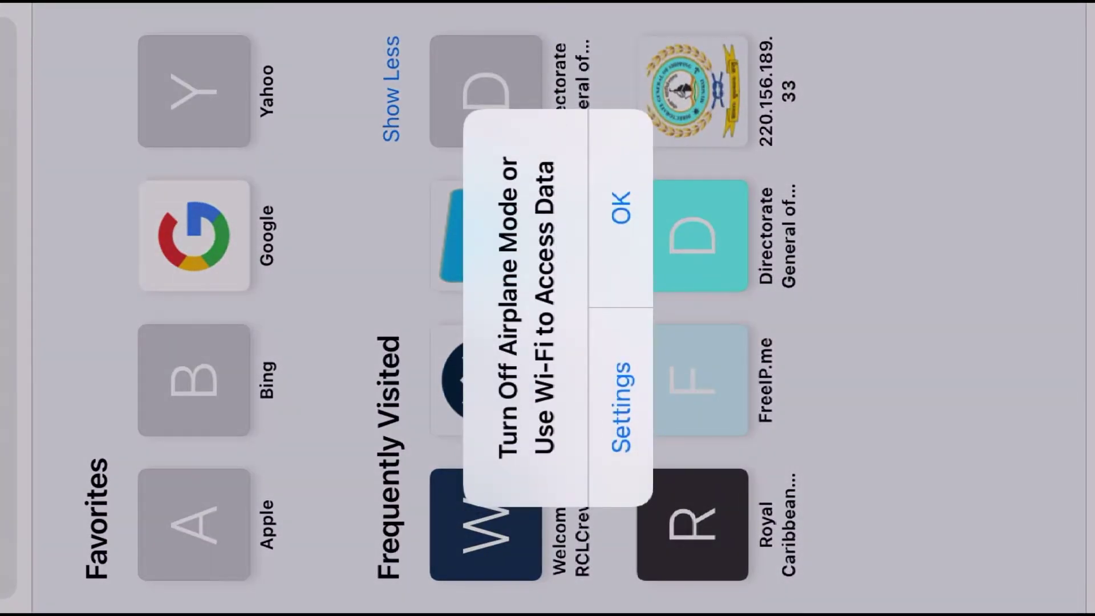
# - Dismiss the 'Turn Off Airplane Mode' alert in Safari
pyautogui.click(622, 208)
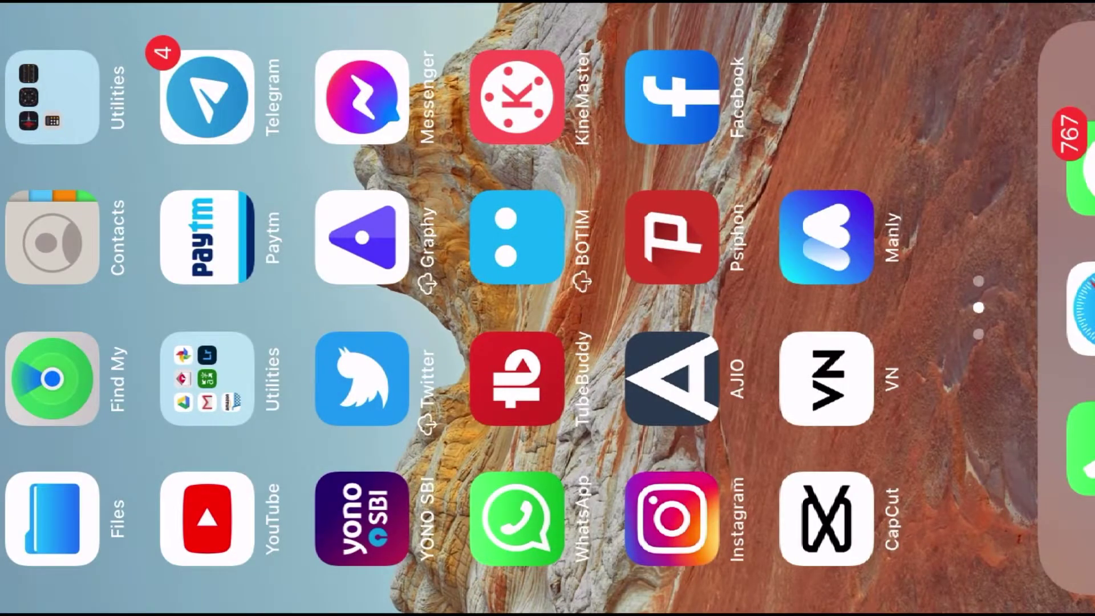
# - Launch Safari from the dock to reach the DG Shipping eSamudra page
pyautogui.click(1081, 308)
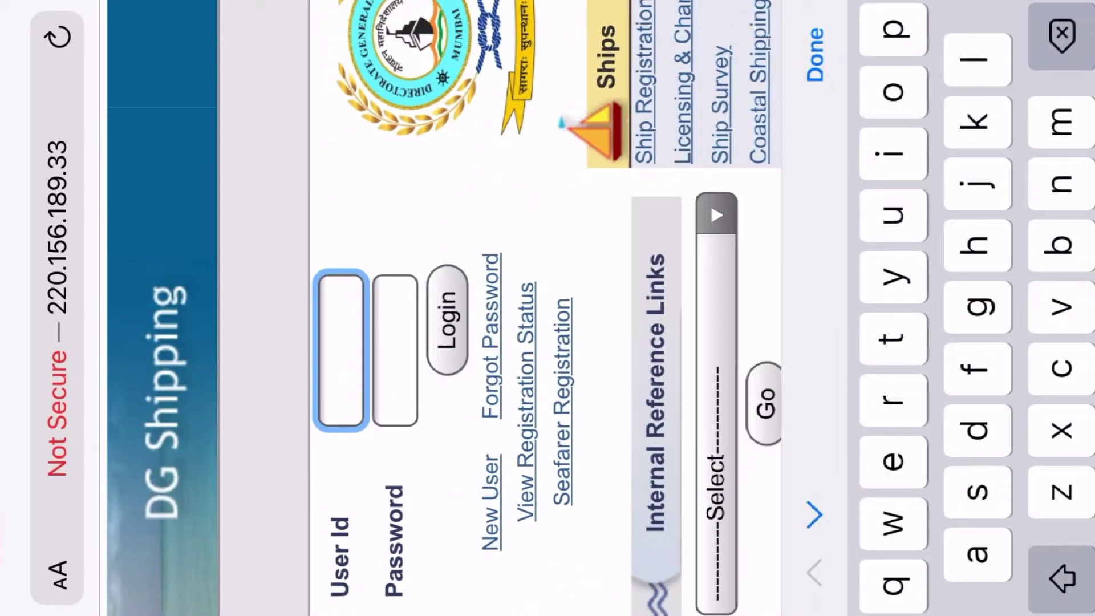
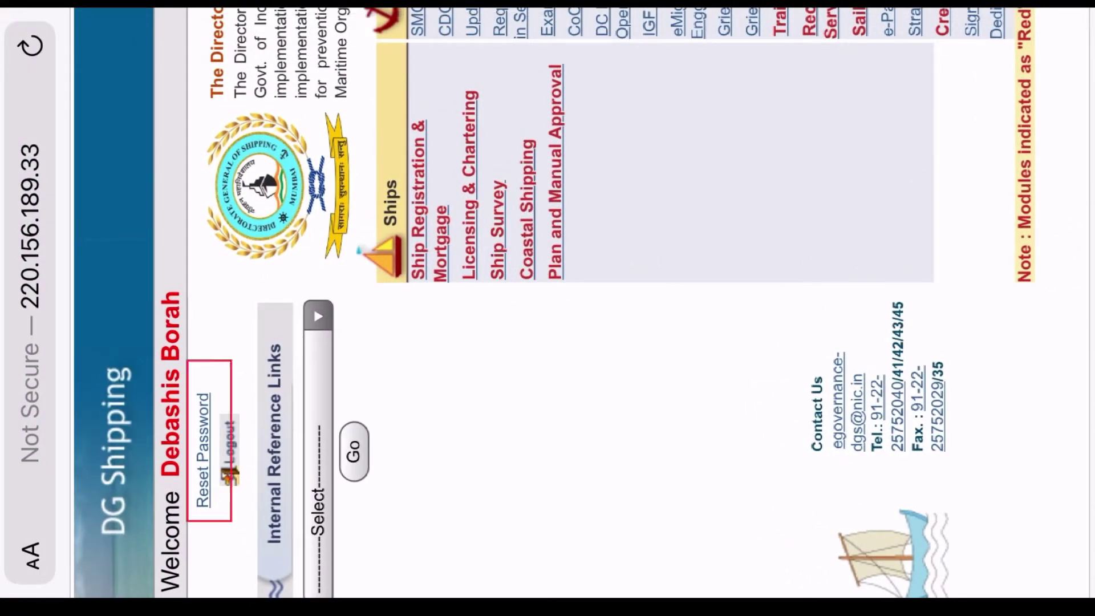
# - Bring up the Reset Password form with user ID and old password, ready for the new password
pyautogui.click(204, 449)
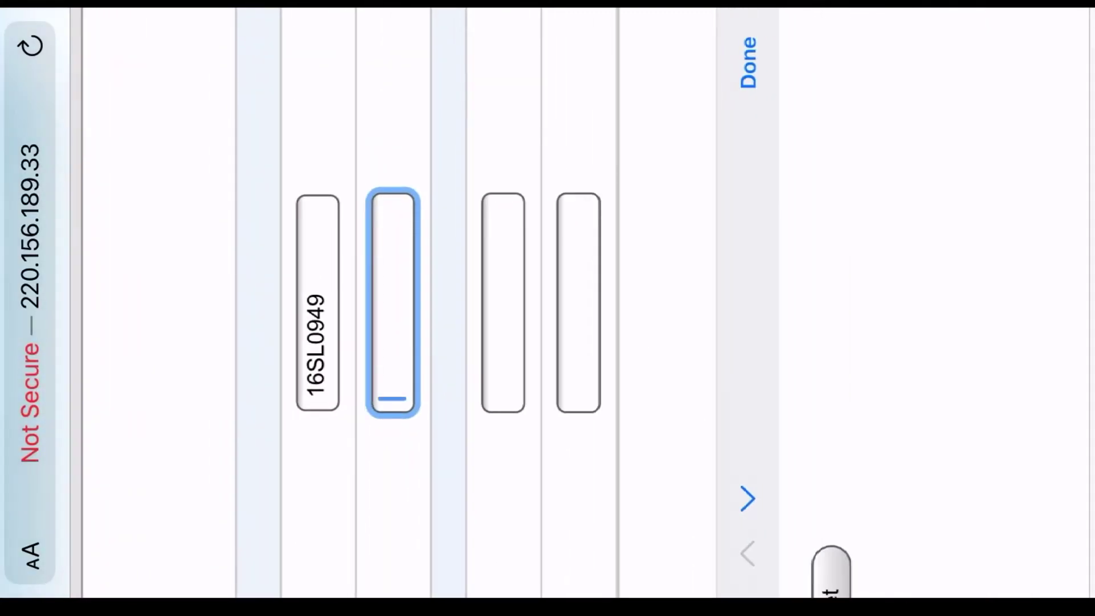
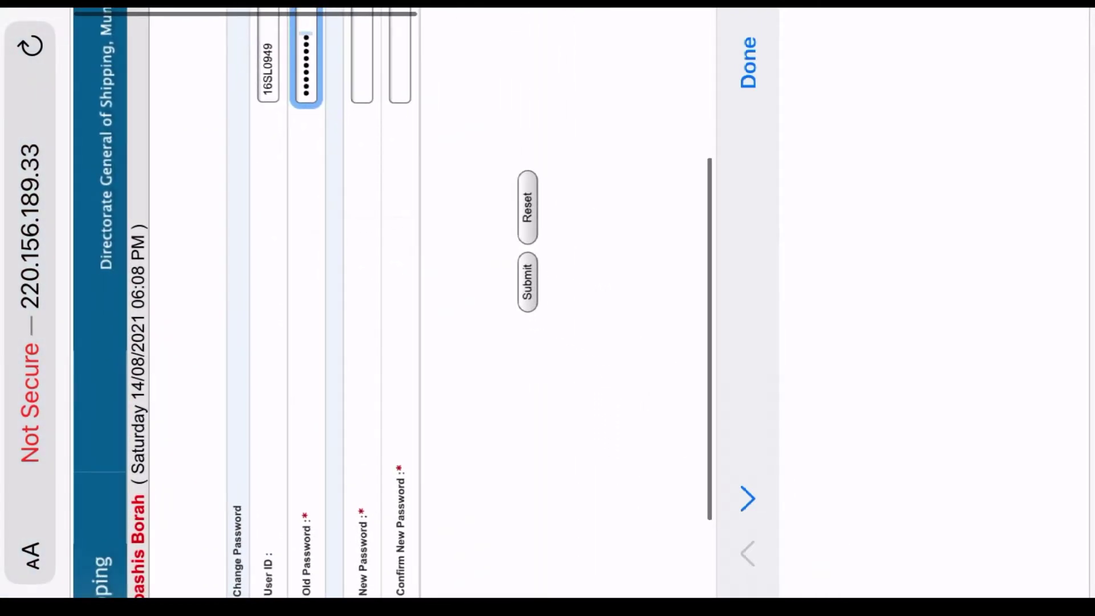
pyautogui.click(362, 60)
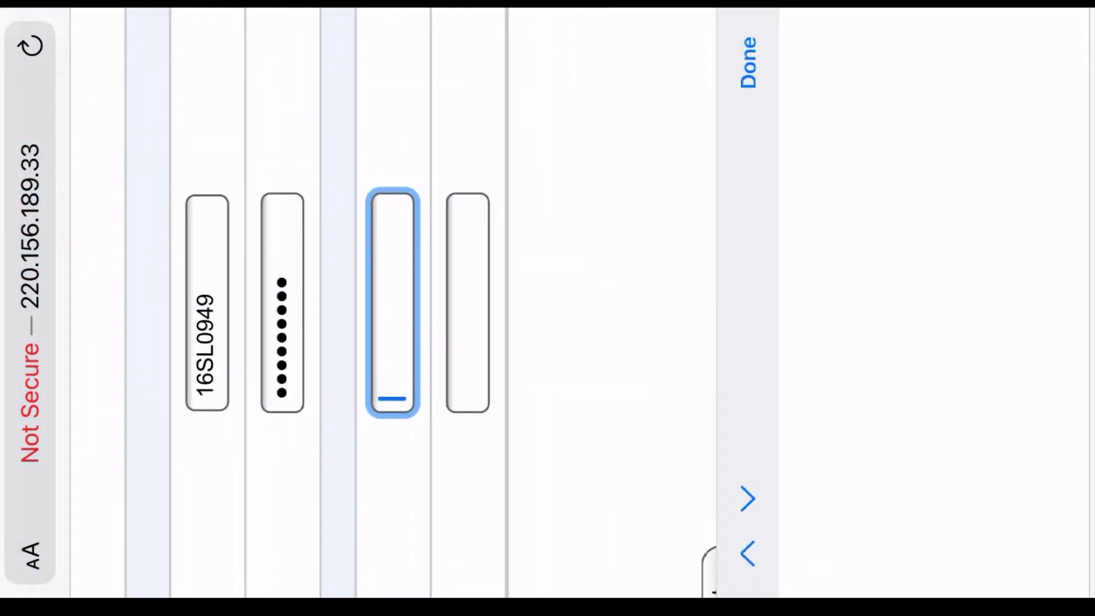
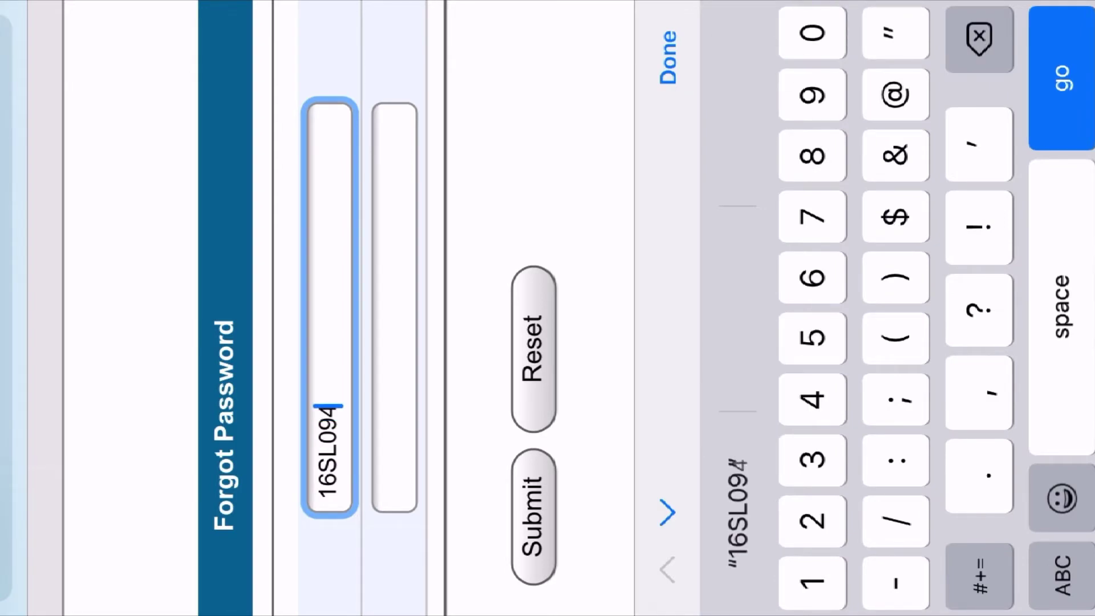
# - Advance to the next field of the Forgot Password form after the user ID
pyautogui.click(394, 308)
pyautogui.scroll(-3, 343, 308)
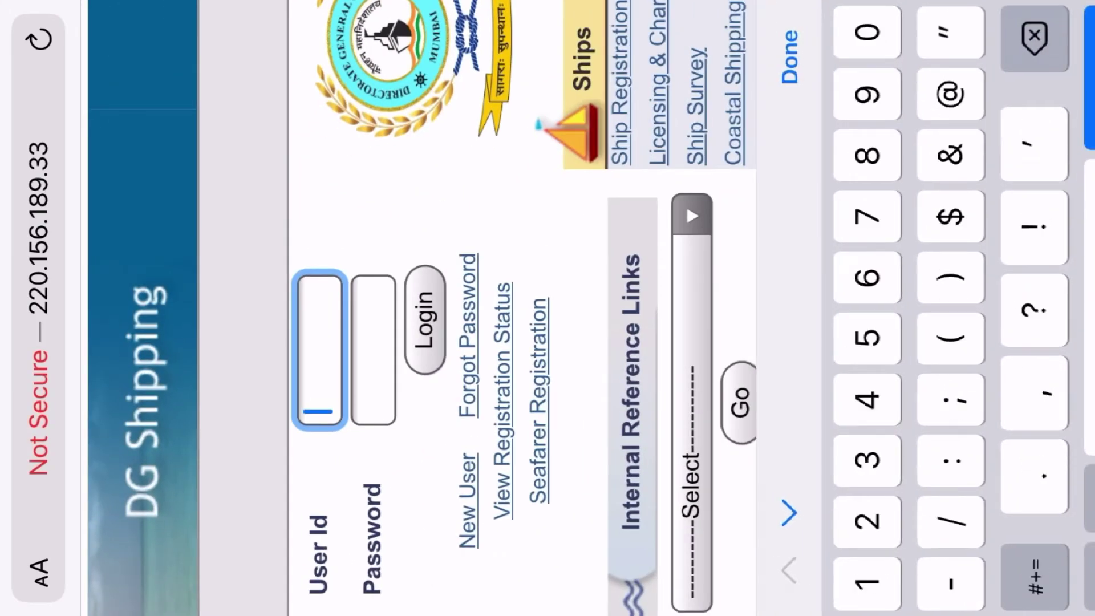
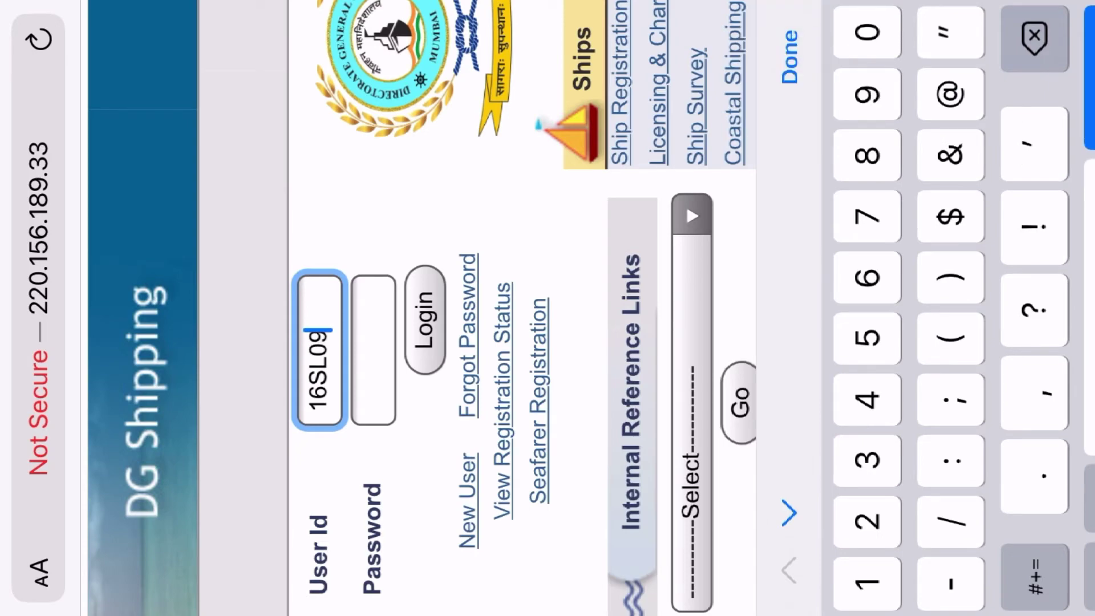
# - Log in to DG Shipping with the user ID and the newly set password
pyautogui.press('Tab')
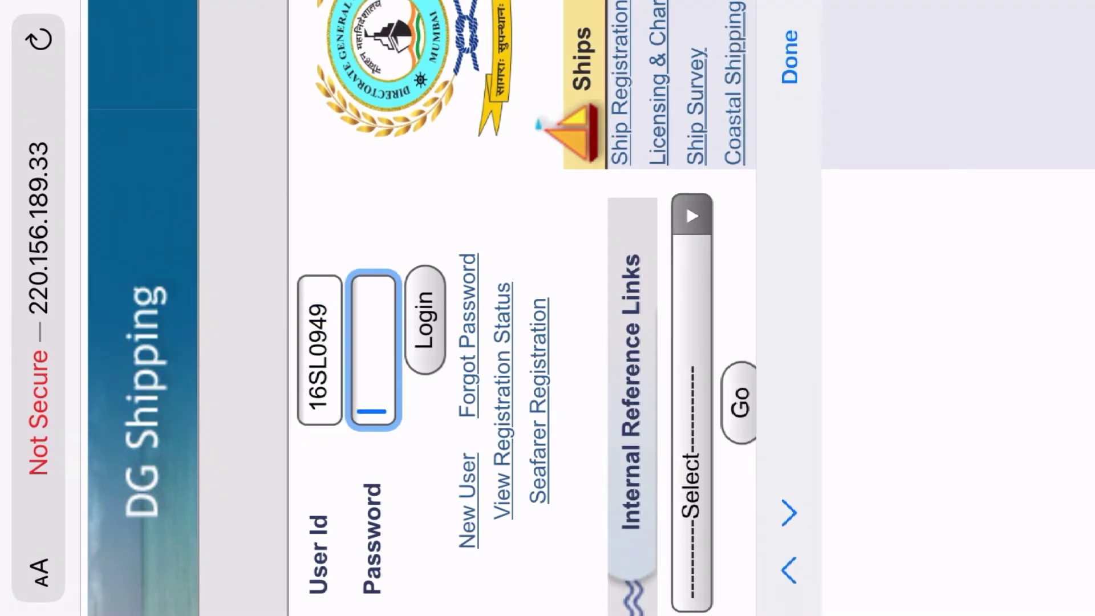
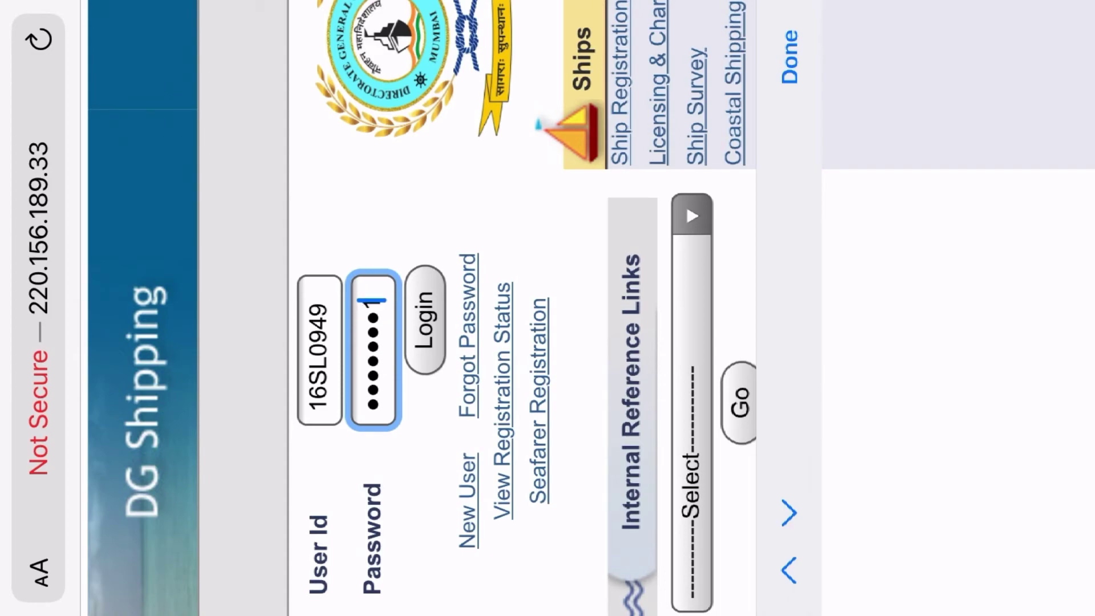
pyautogui.click(424, 320)
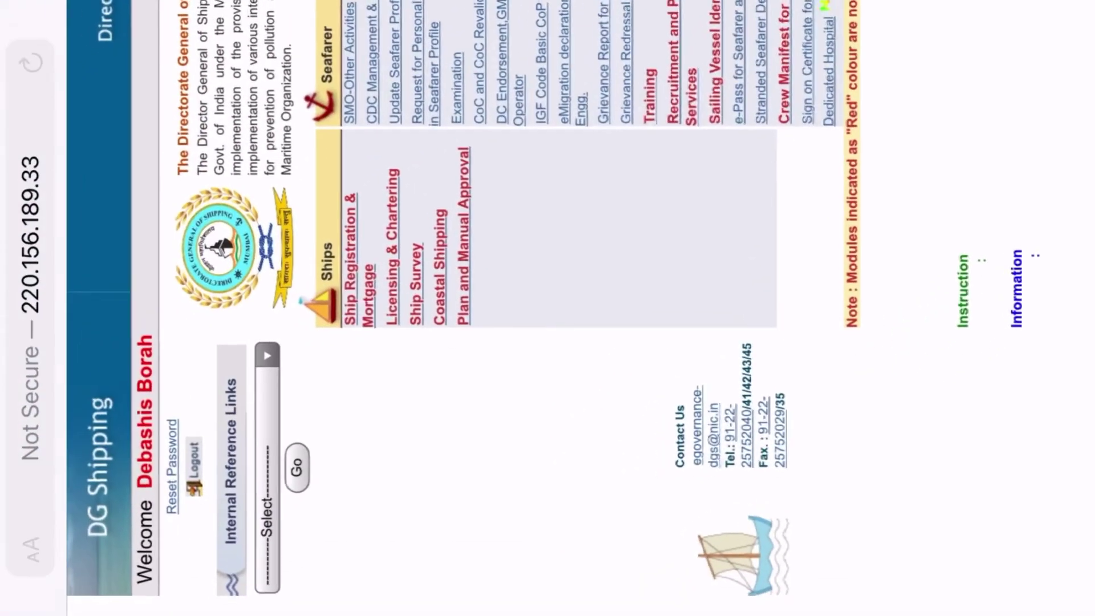
pyautogui.scroll(1, 548, 308)
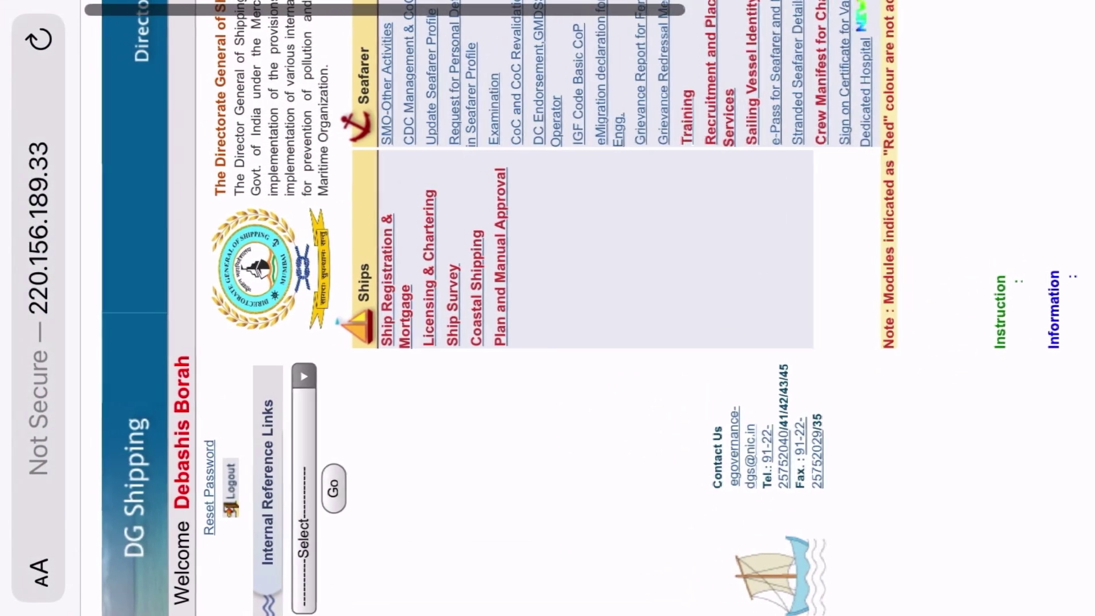
pyautogui.scroll(-5, 547, 308)
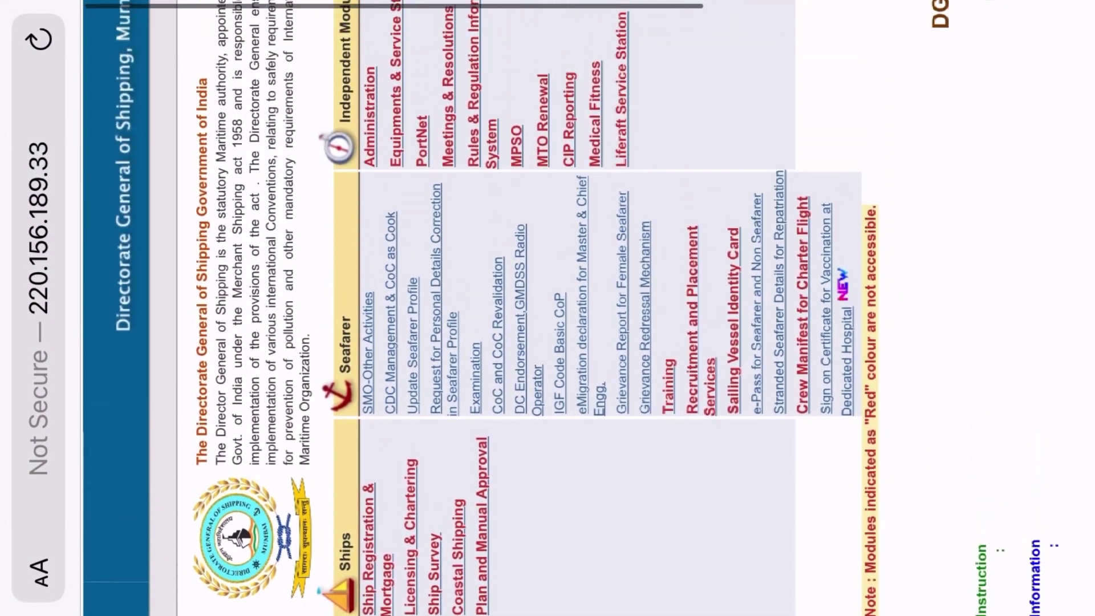